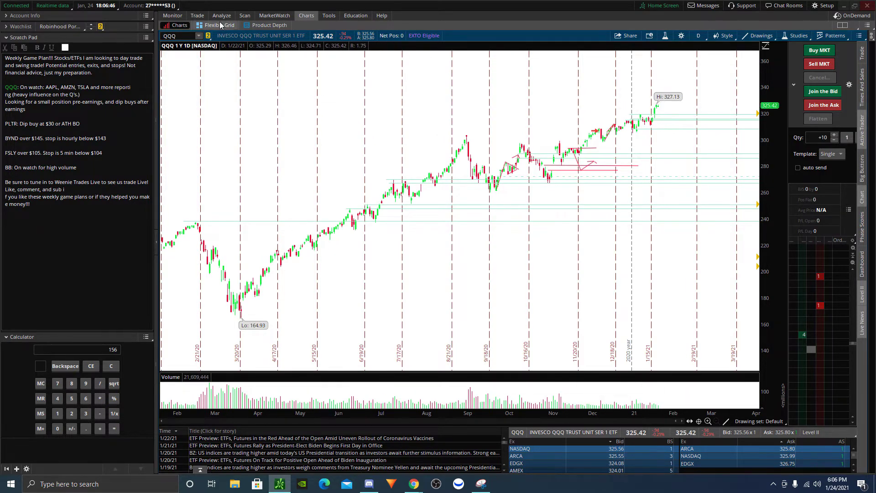
Check the QQQ option chain, then return to the QQQ daily chart and zoom in.
{"action": "left_click", "coordinate": [197, 15]}
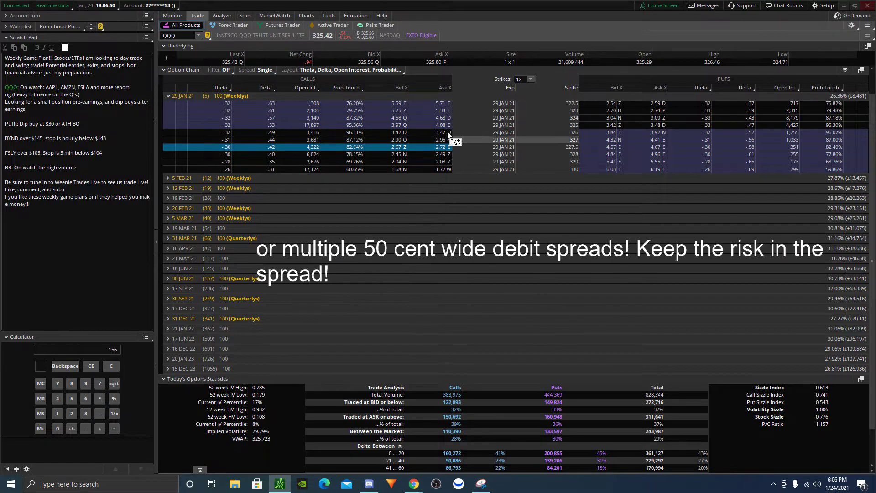
{"action": "left_click", "coordinate": [308, 19]}
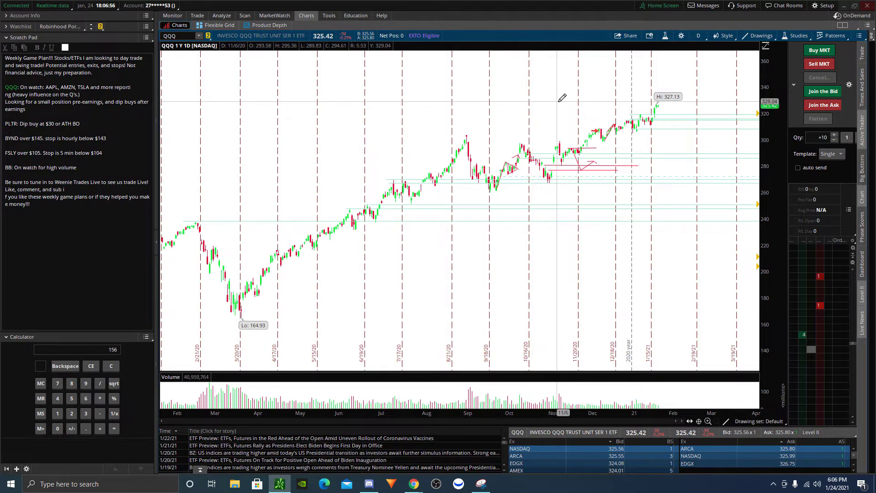
{"action": "left_click", "coordinate": [657, 105]}
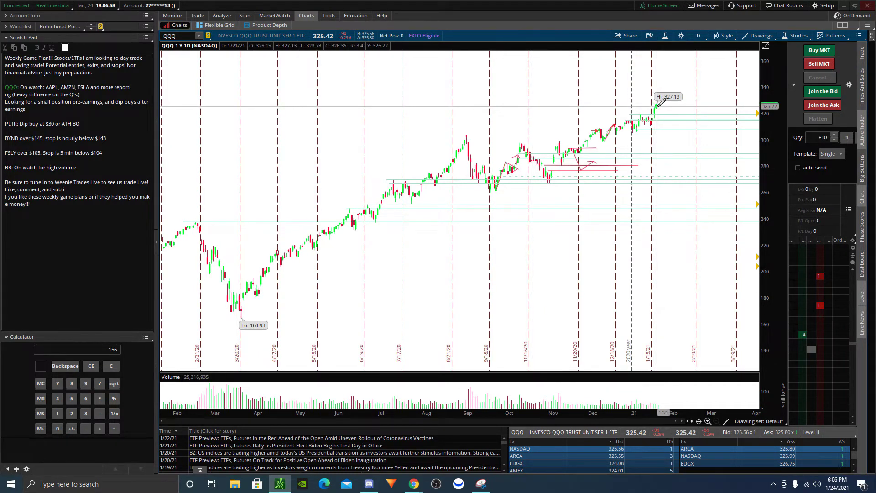
{"action": "left_click", "coordinate": [658, 105]}
{"action": "scroll", "coordinate": [610, 106], "scroll_direction": "up", "scroll_amount": 5}
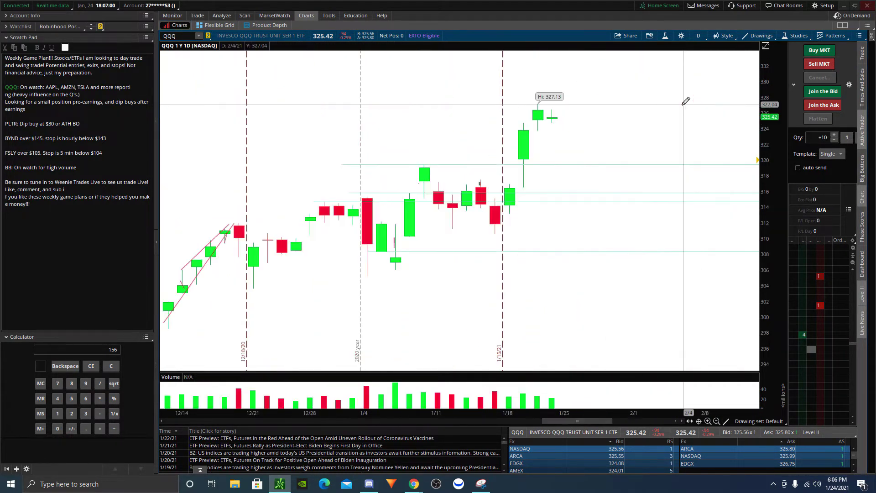
Draw a projected QQQ path from the latest candle, dipping near $320 then breaking above the recent high.
{"action": "left_click", "coordinate": [552, 118]}
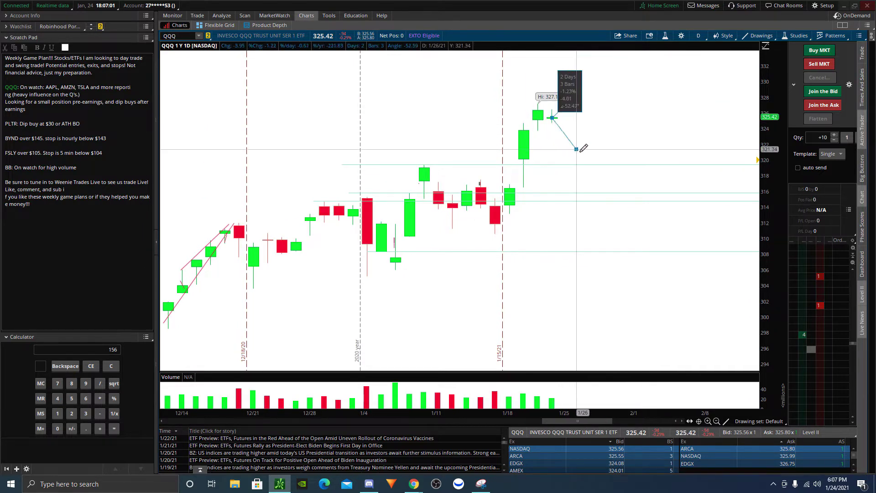
{"action": "left_click", "coordinate": [598, 162]}
{"action": "left_click", "coordinate": [668, 67]}
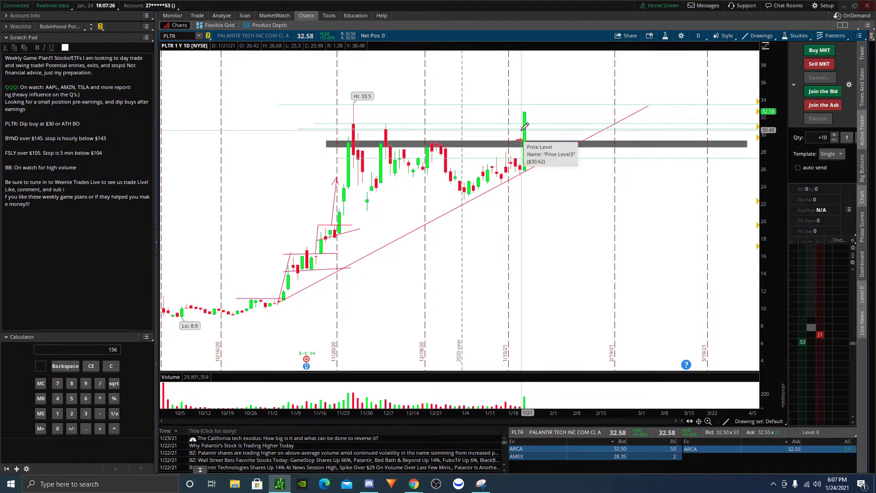
Measure the latest PLTR candle, then sketch a pullback leg and an arrowed upward breakout leg from it.
{"action": "left_click_drag", "start_coordinate": [526, 170], "coordinate": [539, 112]}
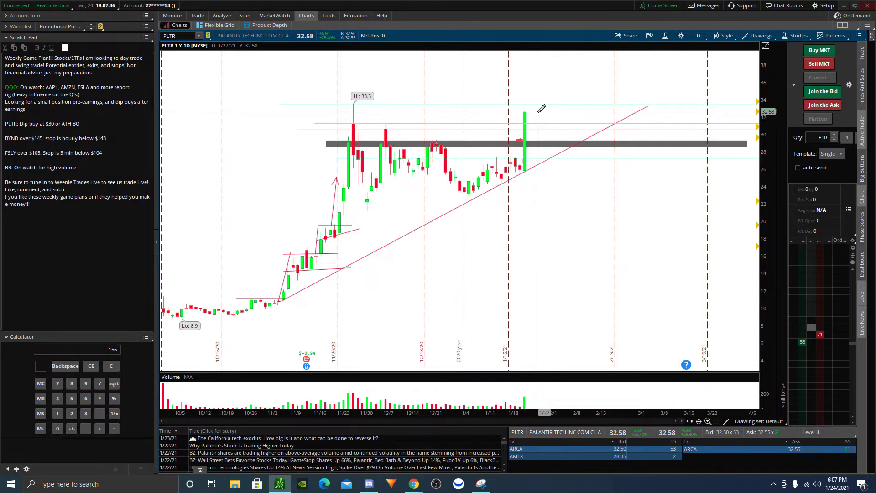
{"action": "left_click_drag", "start_coordinate": [525, 112], "coordinate": [545, 127]}
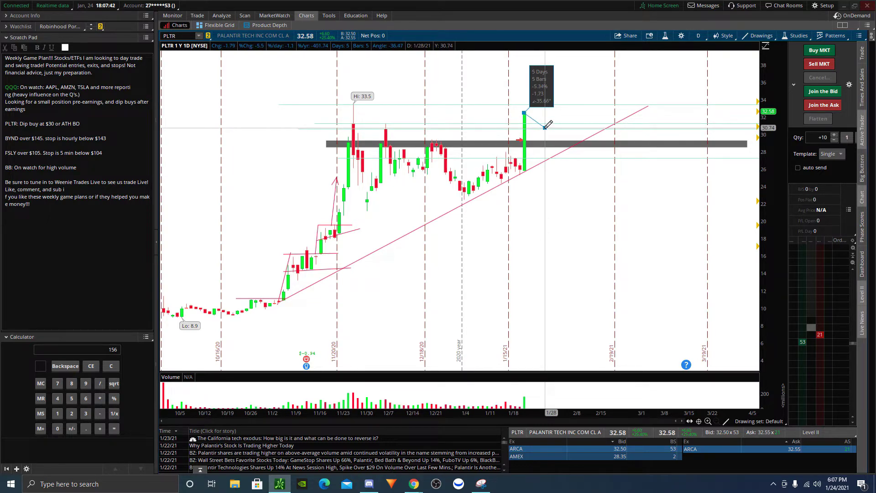
{"action": "mouse_move", "coordinate": [544, 127]}
{"action": "left_mouse_down"}
{"action": "mouse_move", "coordinate": [568, 71]}
{"action": "mouse_move", "coordinate": [557, 72]}
{"action": "mouse_move", "coordinate": [568, 69]}
{"action": "mouse_move", "coordinate": [572, 78]}
{"action": "left_mouse_up"}
{"action": "mouse_move", "coordinate": [526, 112]}
{"action": "left_mouse_down"}
{"action": "mouse_move", "coordinate": [536, 73]}
{"action": "mouse_move", "coordinate": [545, 83]}
{"action": "left_mouse_up"}
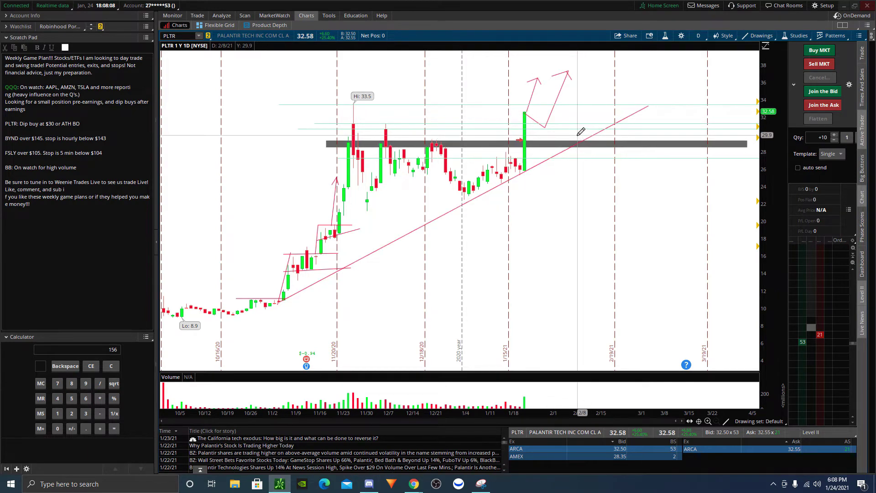
Add a small zigzag dip right of PLTR's latest candle and a horizontal line near $30.
{"action": "left_click", "coordinate": [554, 134]}
{"action": "left_click", "coordinate": [569, 135]}
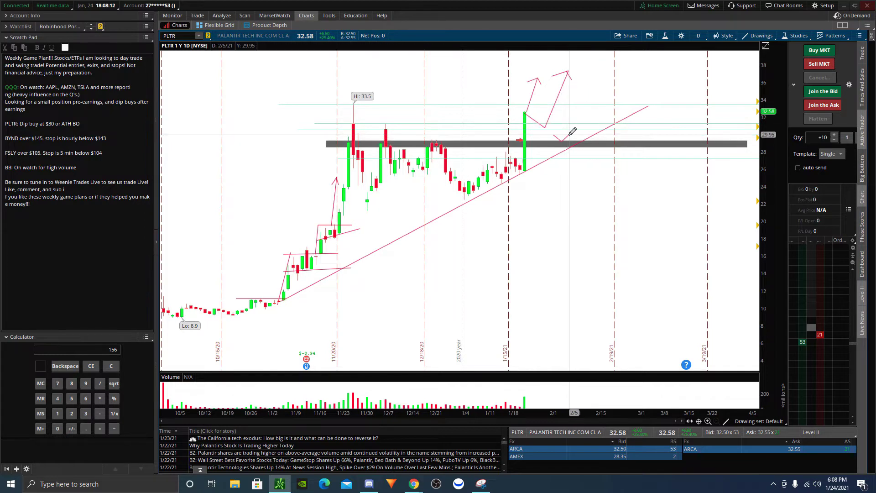
{"action": "left_click", "coordinate": [579, 142]}
{"action": "left_click", "coordinate": [546, 132]}
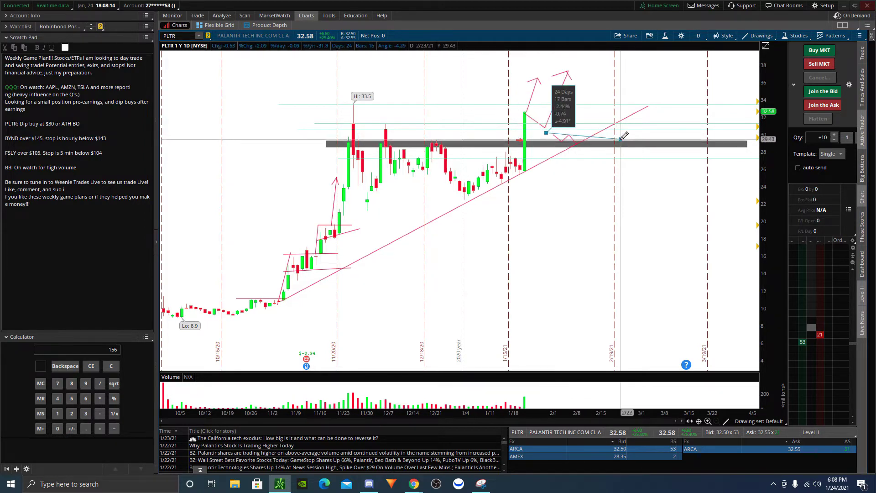
{"action": "left_click", "coordinate": [620, 136]}
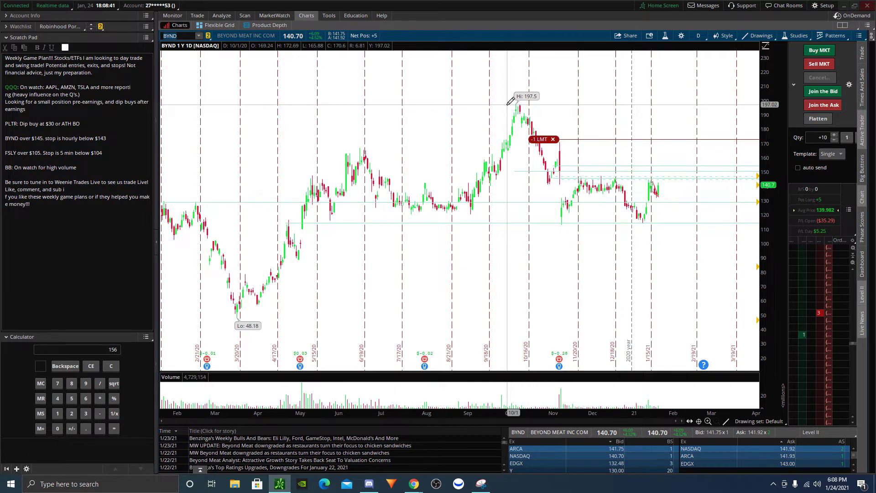
Zoom BYND to Oct 2020–Mar 2021, draw the flag trendlines, and add a level near $143 to 2/1.
{"action": "left_click_drag", "start_coordinate": [530, 105], "coordinate": [749, 111]}
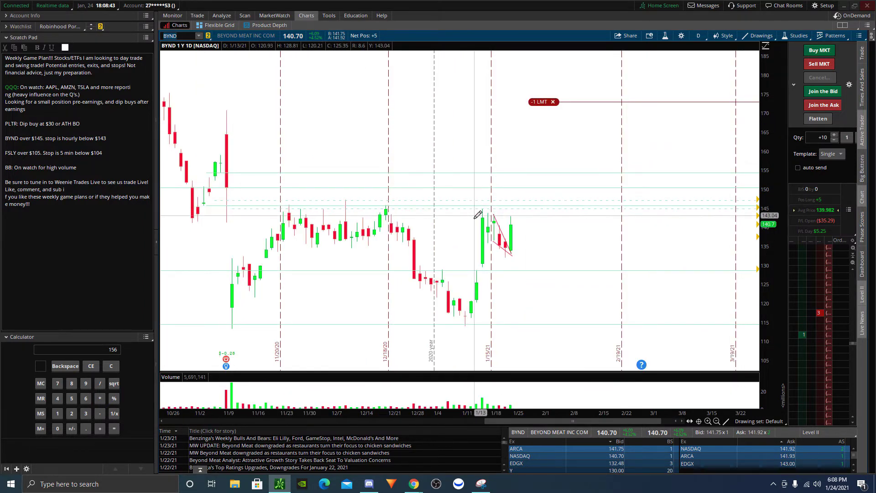
{"action": "left_click_drag", "start_coordinate": [466, 322], "coordinate": [485, 210]}
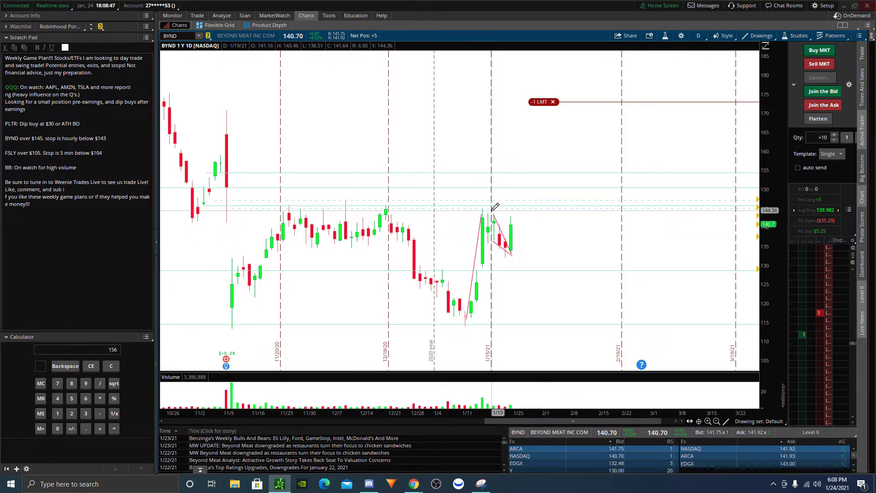
{"action": "left_click_drag", "start_coordinate": [492, 211], "coordinate": [513, 256]}
{"action": "left_click_drag", "start_coordinate": [461, 323], "coordinate": [486, 210]}
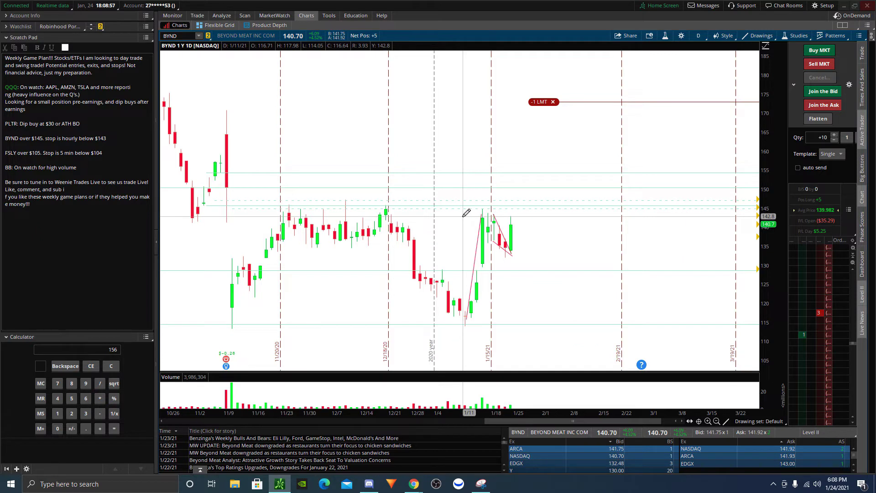
{"action": "left_click_drag", "start_coordinate": [464, 216], "coordinate": [543, 216]}
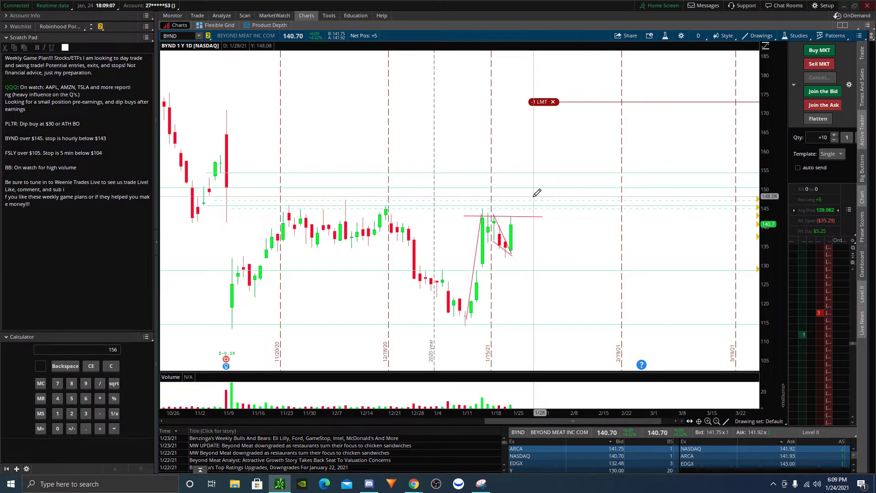
Sketch a projected BYND path above the flag ending in an upward leg.
{"action": "left_click", "coordinate": [515, 194]}
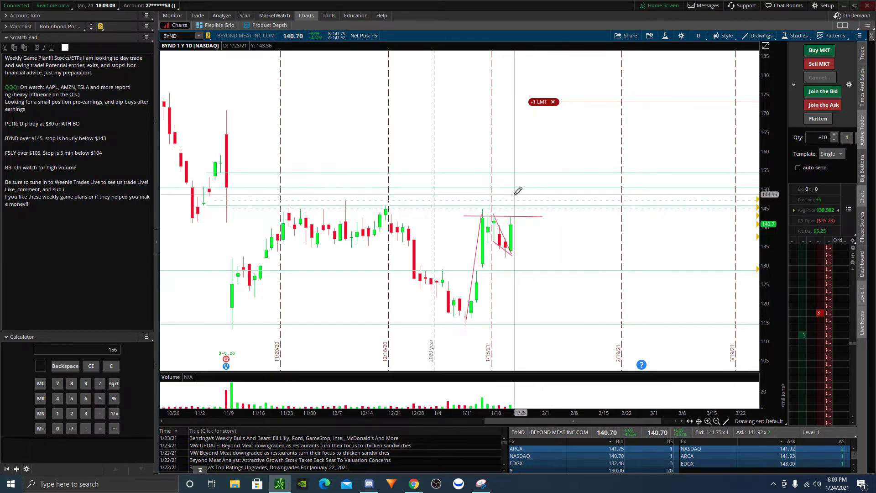
{"action": "left_click", "coordinate": [526, 180]}
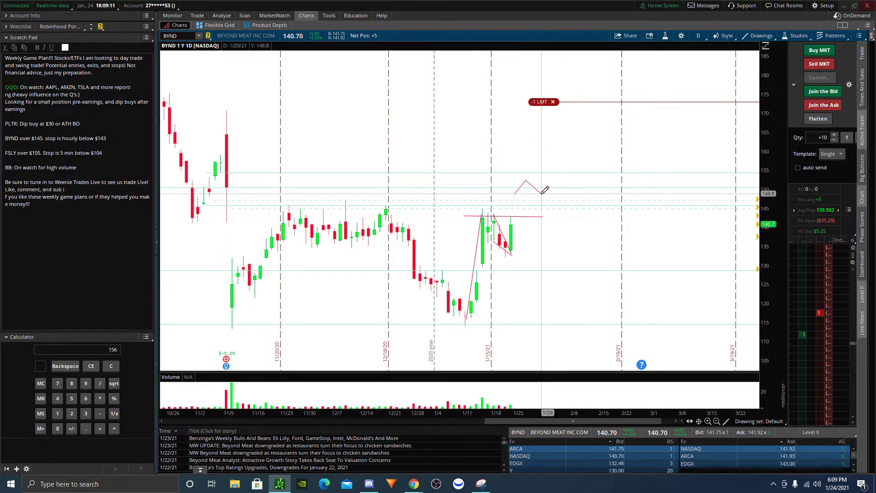
{"action": "left_click", "coordinate": [560, 173]}
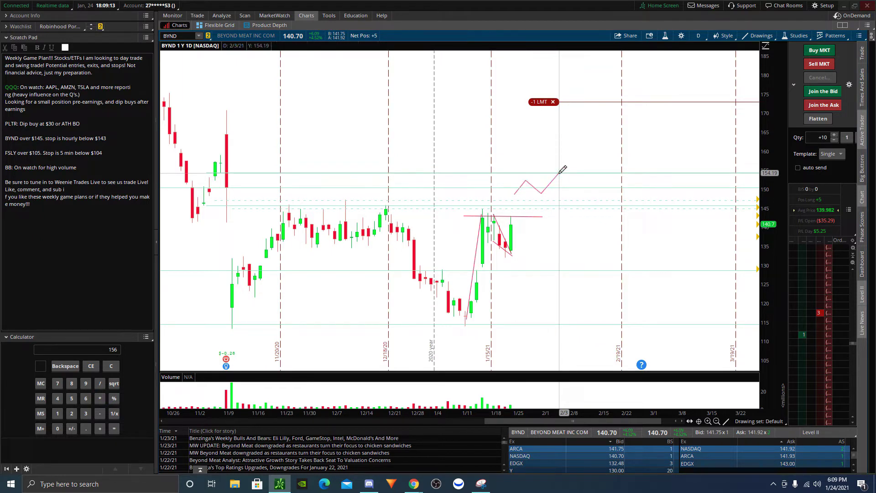
Sketch a second projected zigzag with a pullback near BYND's latest candle.
{"action": "left_click", "coordinate": [543, 215]}
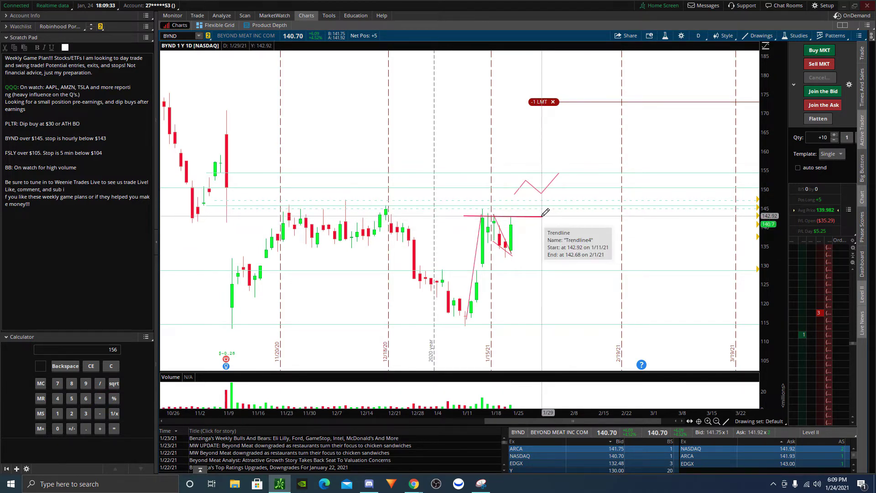
{"action": "left_click", "coordinate": [538, 234]}
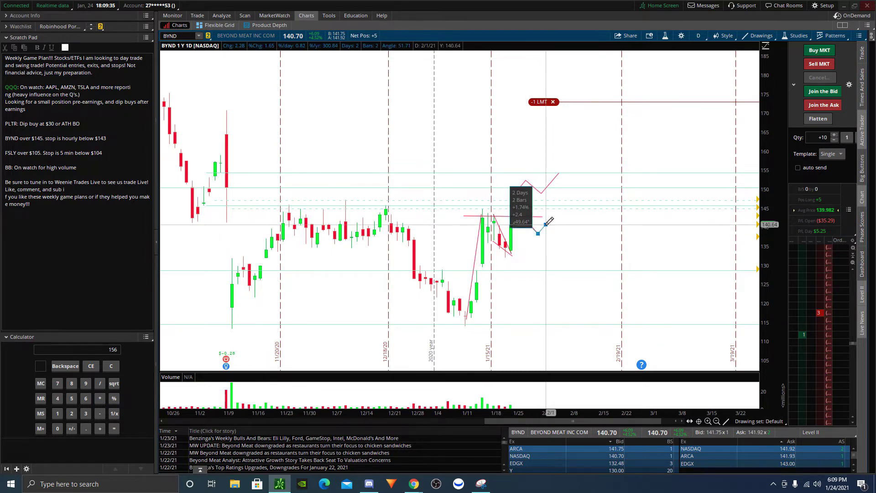
{"action": "left_click", "coordinate": [547, 224]}
{"action": "left_click", "coordinate": [547, 225]}
{"action": "left_click", "coordinate": [554, 234]}
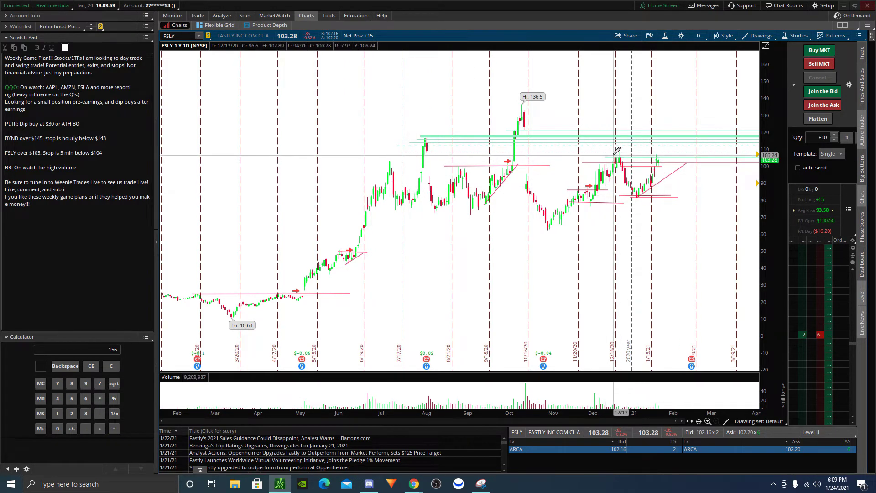
{"action": "scroll", "coordinate": [573, 147], "scroll_direction": "up", "scroll_amount": 5}
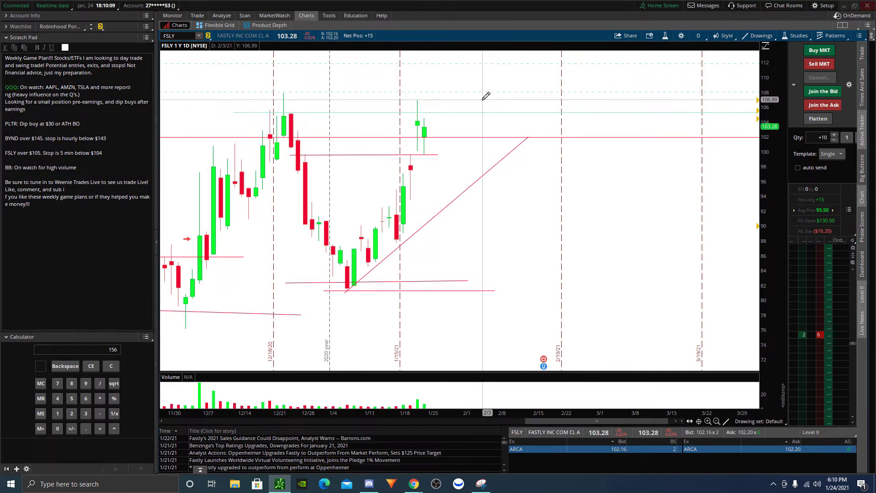
{"action": "scroll", "coordinate": [486, 96], "scroll_direction": "down", "scroll_amount": 5}
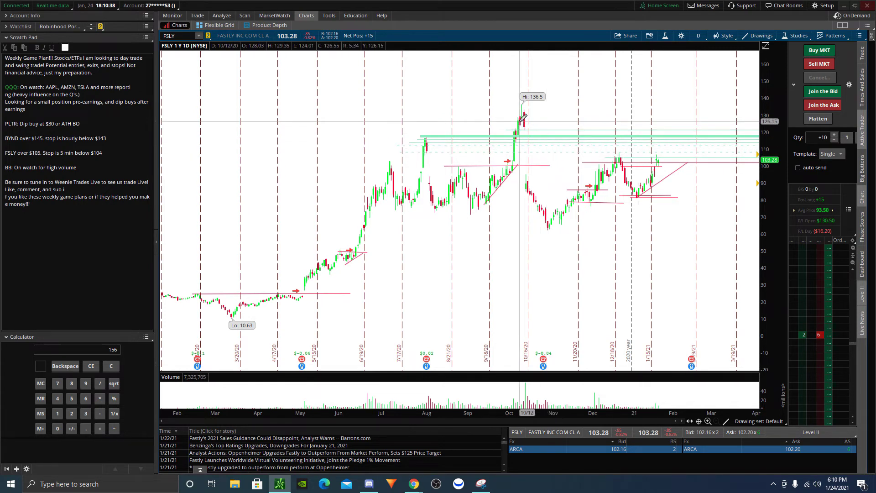
Measure FSLY's recent drop, last-bar gain and a projected 12.5% rise, then widen the trading panel.
{"action": "left_click_drag", "start_coordinate": [523, 128], "coordinate": [529, 175]}
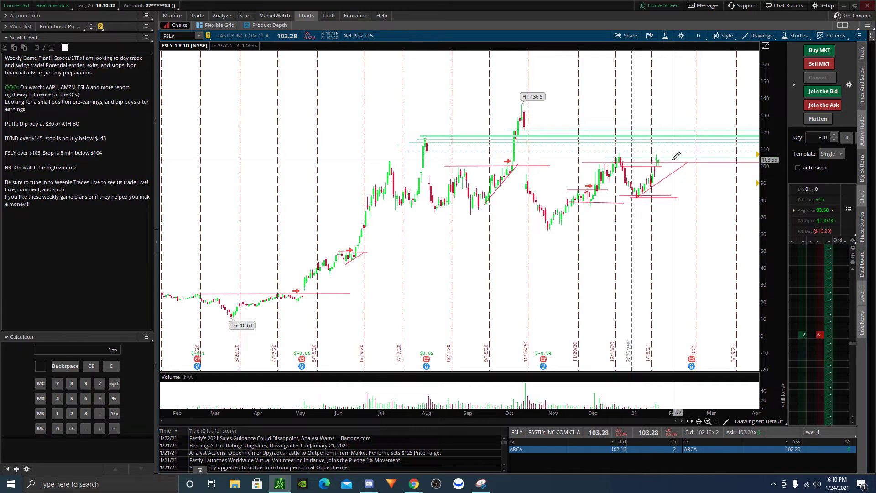
{"action": "left_click_drag", "start_coordinate": [666, 159], "coordinate": [675, 137]}
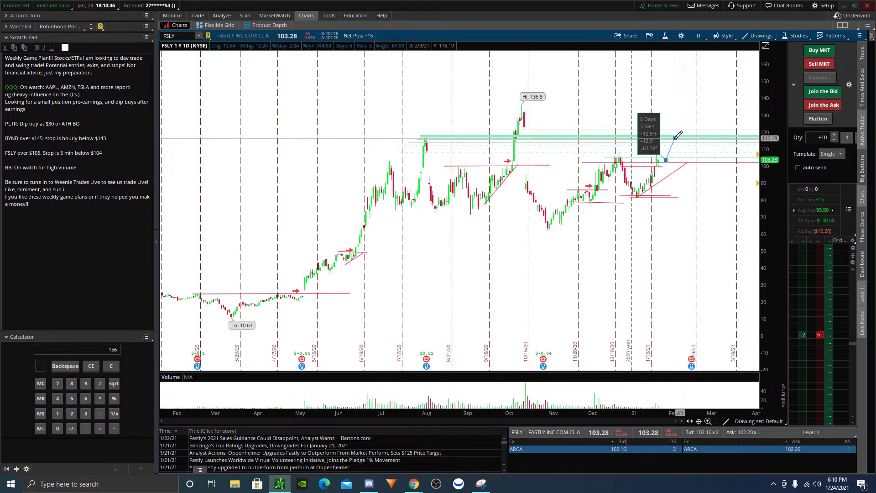
{"action": "left_click_drag", "start_coordinate": [675, 138], "coordinate": [675, 137]}
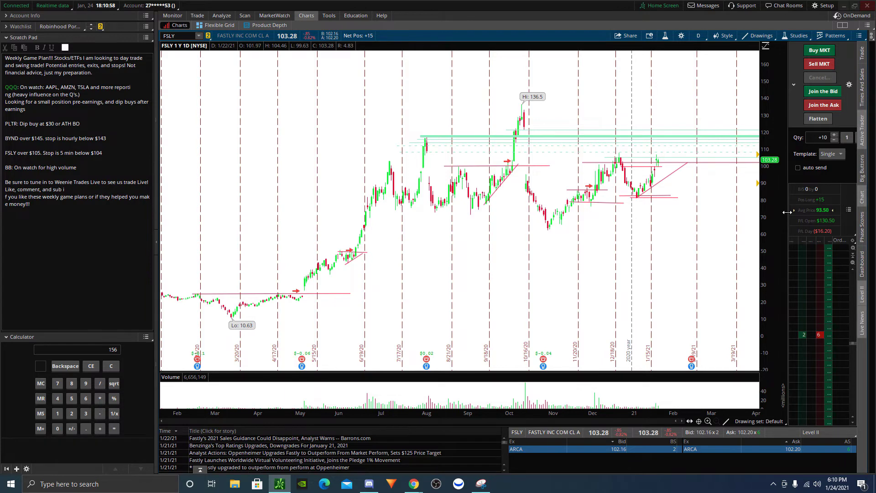
{"action": "left_click_drag", "start_coordinate": [788, 212], "coordinate": [641, 212]}
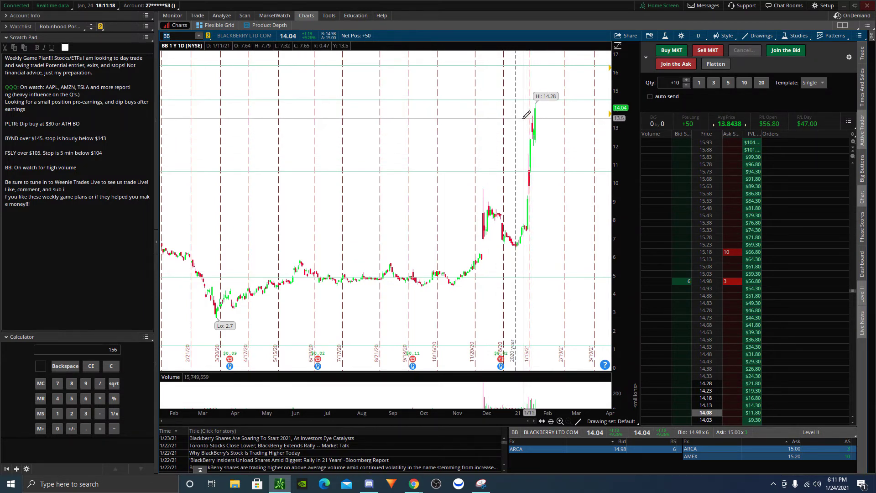
Zoom BB to December–February, then draw a pullback trendline and a level line at the 14.28 high.
{"action": "left_click_drag", "start_coordinate": [497, 114], "coordinate": [564, 114]}
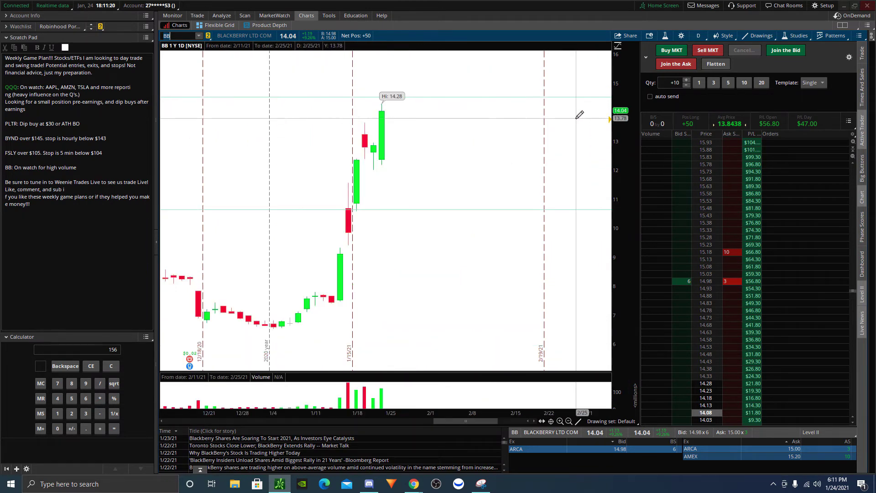
{"action": "left_click", "coordinate": [365, 119]}
{"action": "left_click", "coordinate": [391, 161]}
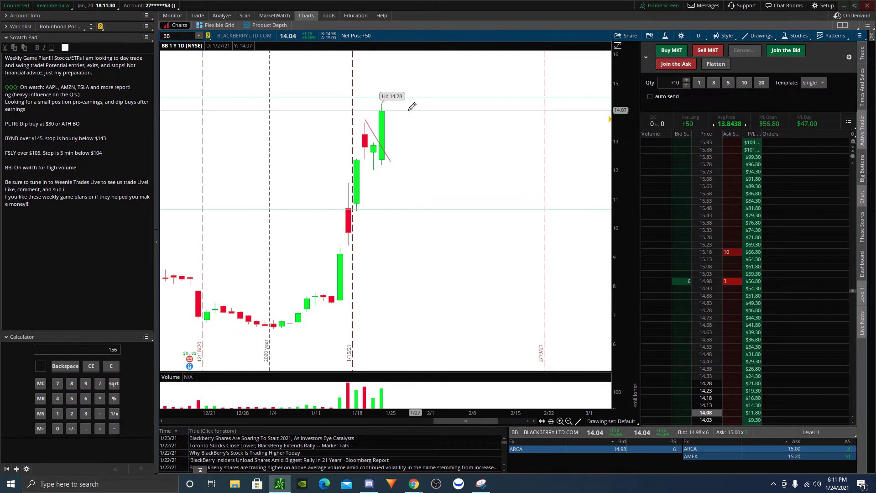
{"action": "left_click", "coordinate": [370, 103]}
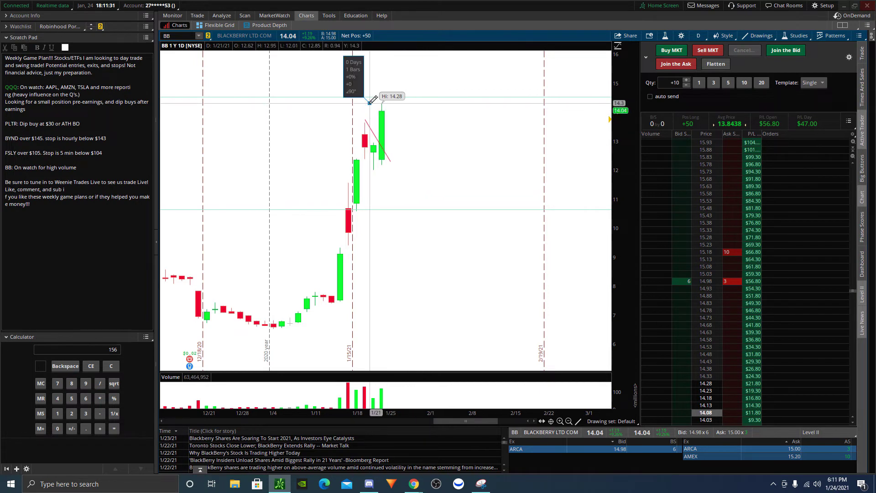
{"action": "left_click", "coordinate": [454, 103]}
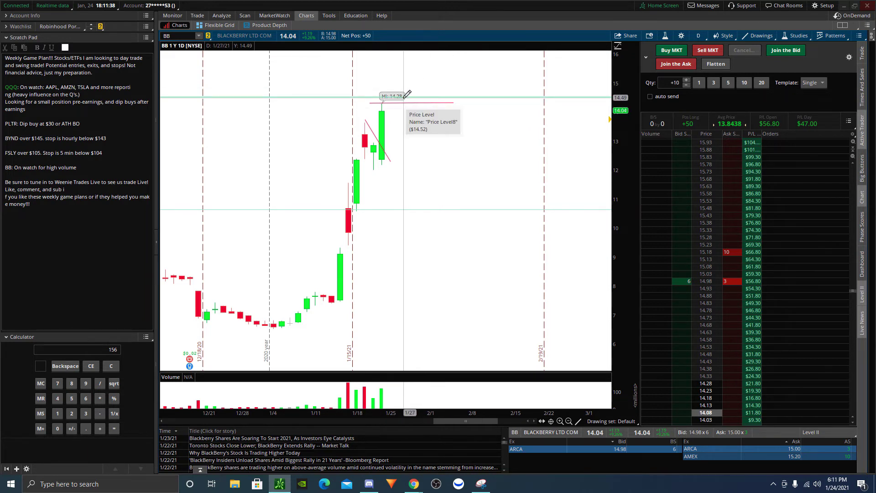
Draw an arrowed projected BB path that dips, then rallies above 14.28 toward about $15.80.
{"action": "left_click", "coordinate": [405, 80]}
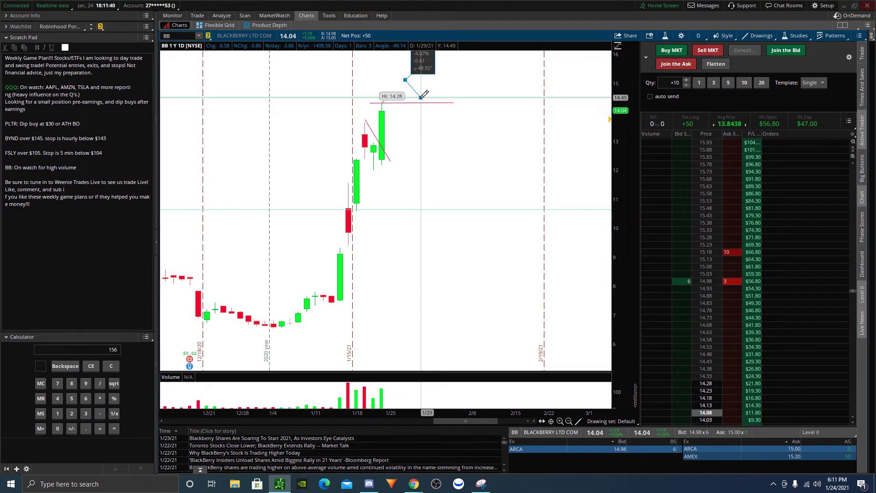
{"action": "left_click", "coordinate": [420, 97]}
{"action": "left_click", "coordinate": [440, 60]}
{"action": "left_click", "coordinate": [434, 63]}
{"action": "left_click", "coordinate": [440, 60]}
{"action": "left_click", "coordinate": [443, 68]}
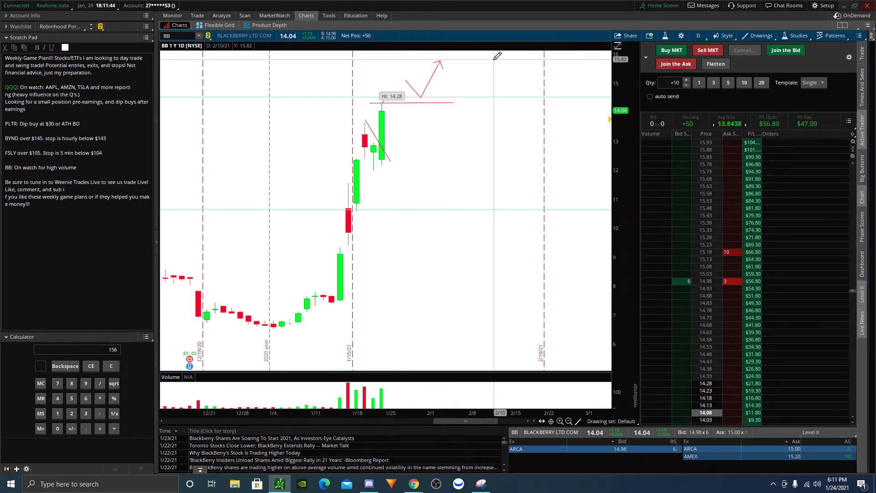
{"action": "scroll", "coordinate": [497, 55], "scroll_direction": "down", "scroll_amount": 5}
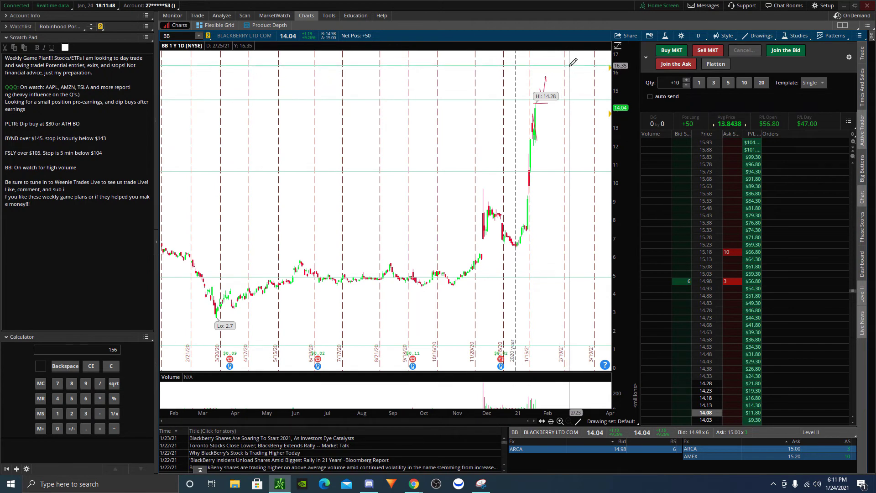
Switch the BB chart to 3 Y weekly, then to Max monthly candles.
{"action": "left_click", "coordinate": [697, 36]}
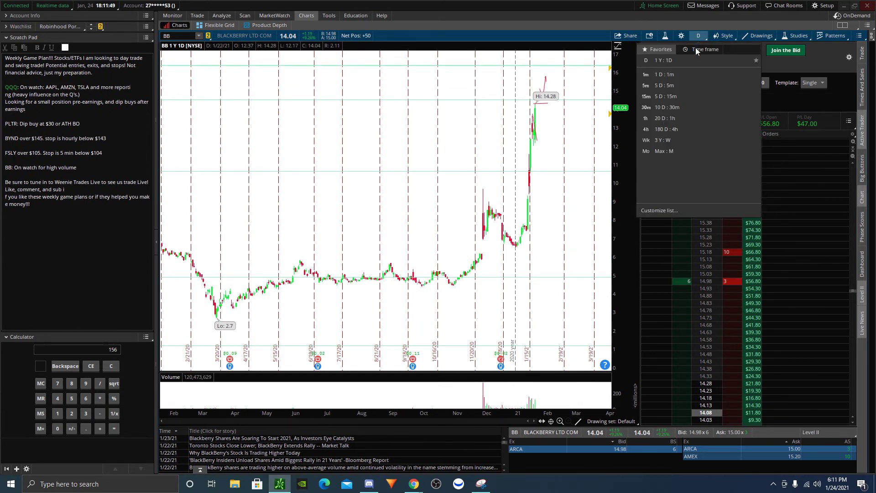
{"action": "left_click", "coordinate": [660, 141]}
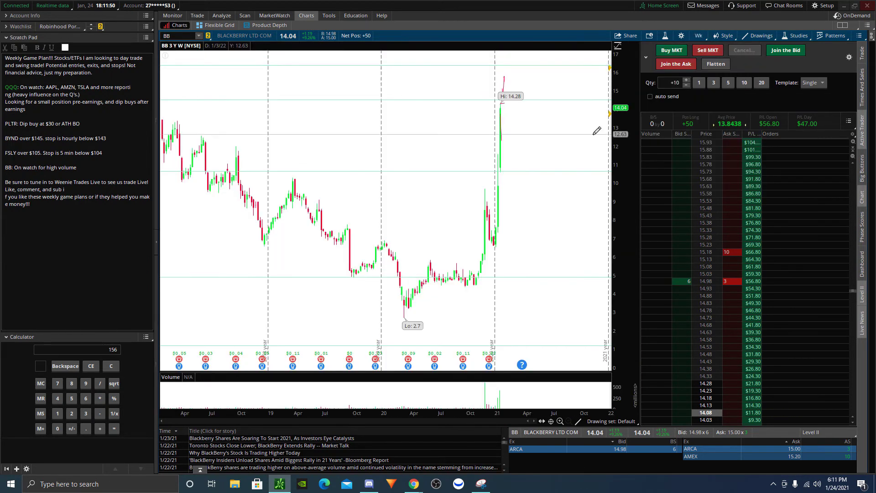
{"action": "left_click", "coordinate": [699, 36]}
{"action": "left_click", "coordinate": [663, 146]}
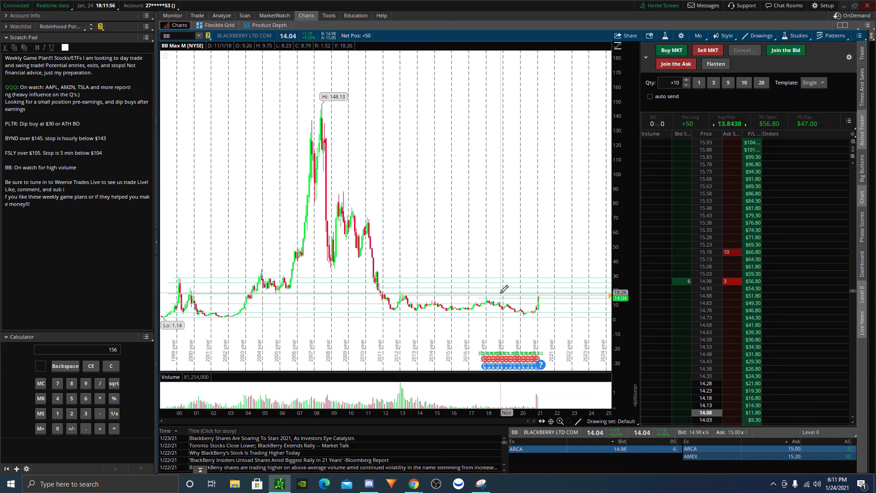
Draw a level near 65 from 2004 to 2024, then switch BB to 5 D : 15m.
{"action": "mouse_move", "coordinate": [504, 290]}
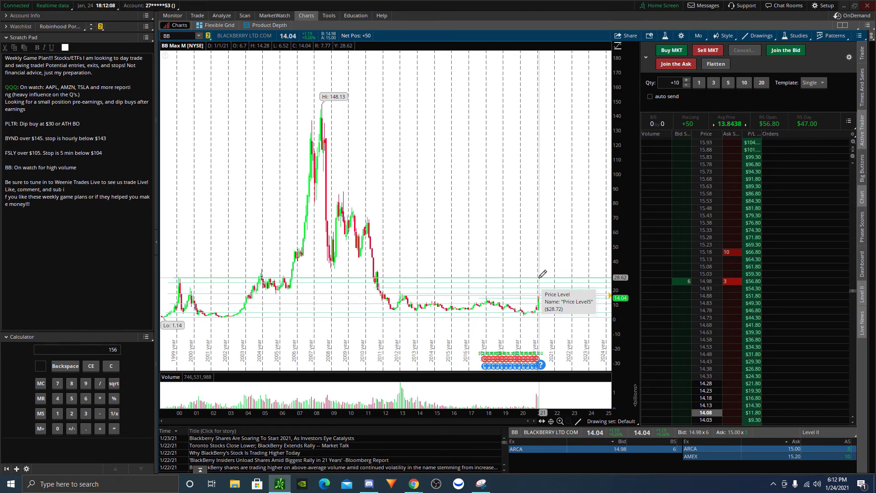
{"action": "left_click", "coordinate": [273, 223]}
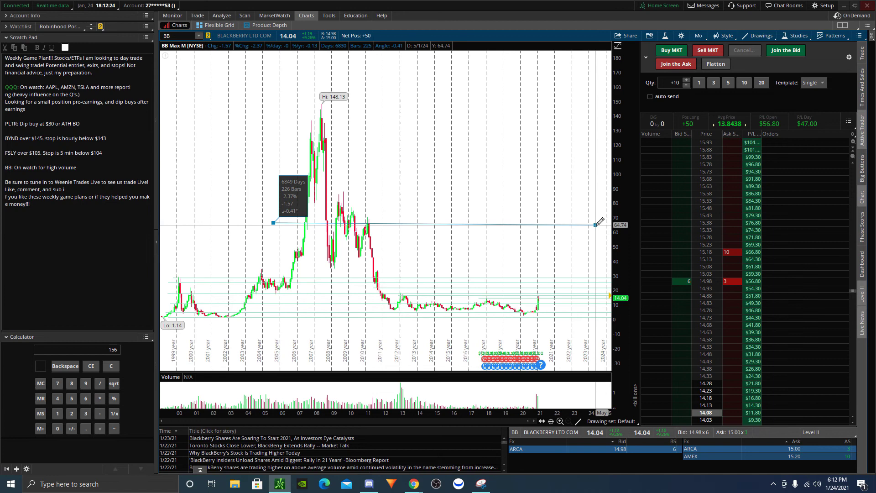
{"action": "left_click", "coordinate": [603, 223]}
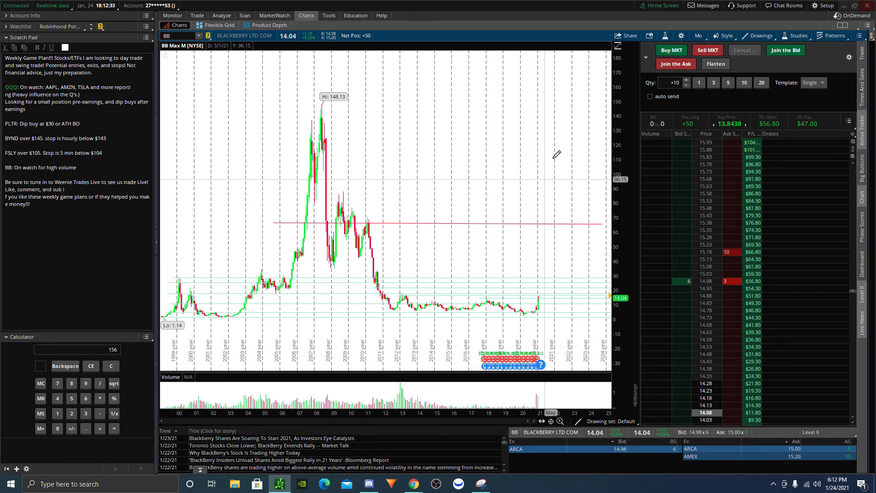
{"action": "left_click", "coordinate": [698, 36]}
{"action": "left_click", "coordinate": [679, 97]}
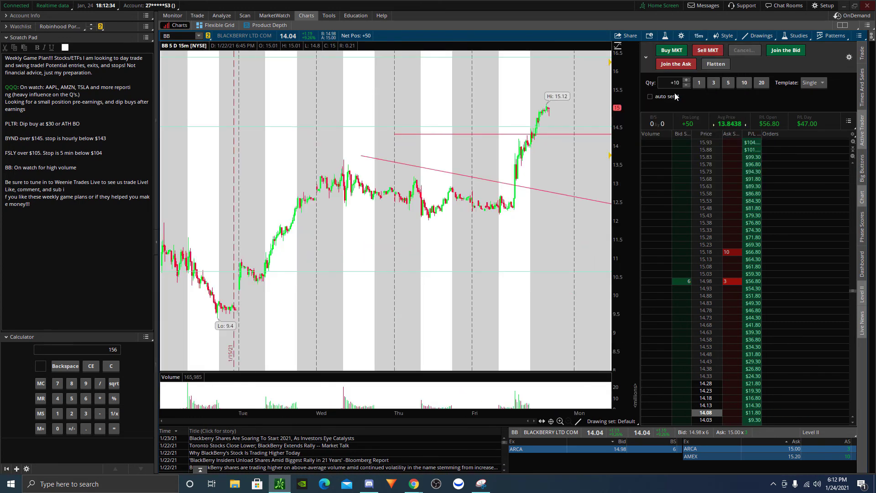